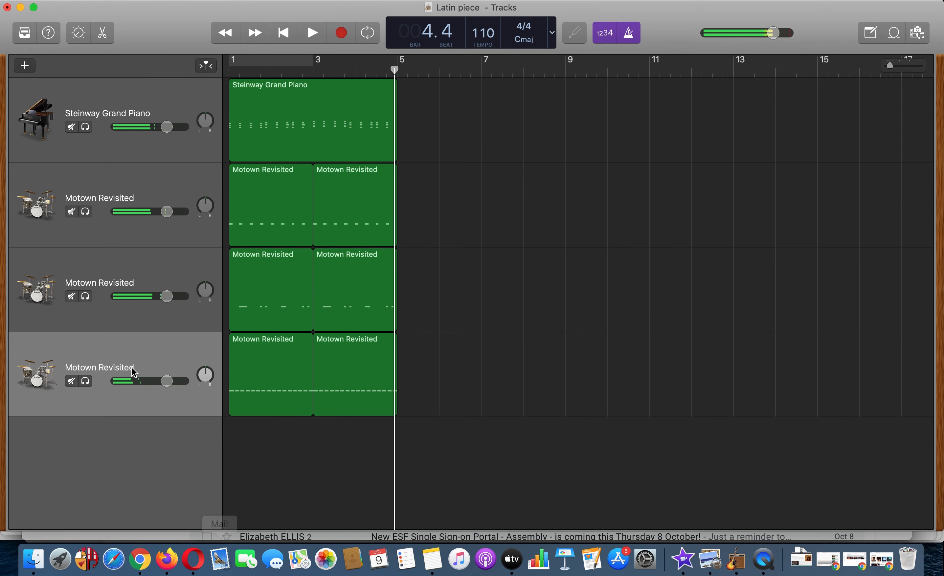
- Add a software instrument track with the Muted Bass sound and hide the Library and Smart Controls
{"action": "left_click", "coordinate": [25, 66]}
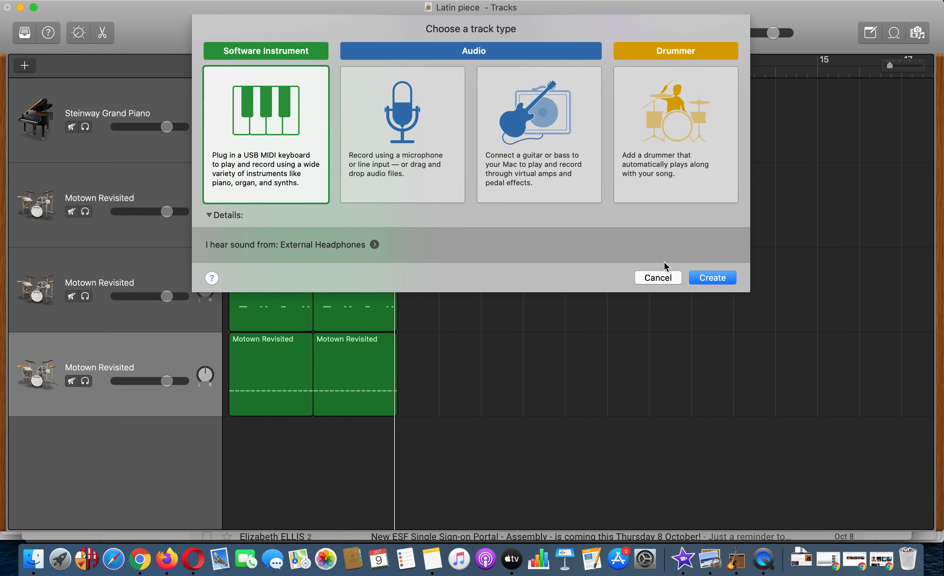
{"action": "left_click", "coordinate": [720, 284]}
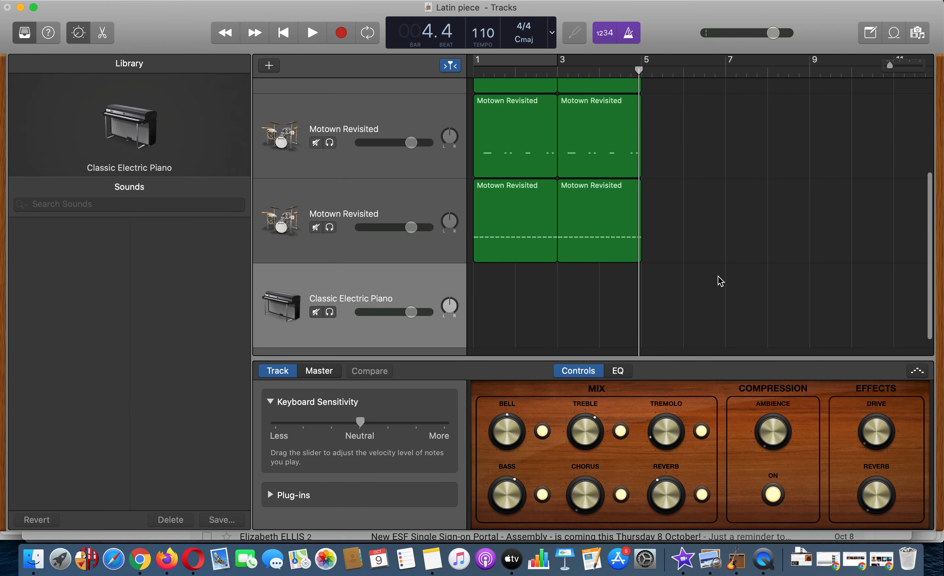
{"action": "left_click", "coordinate": [43, 227]}
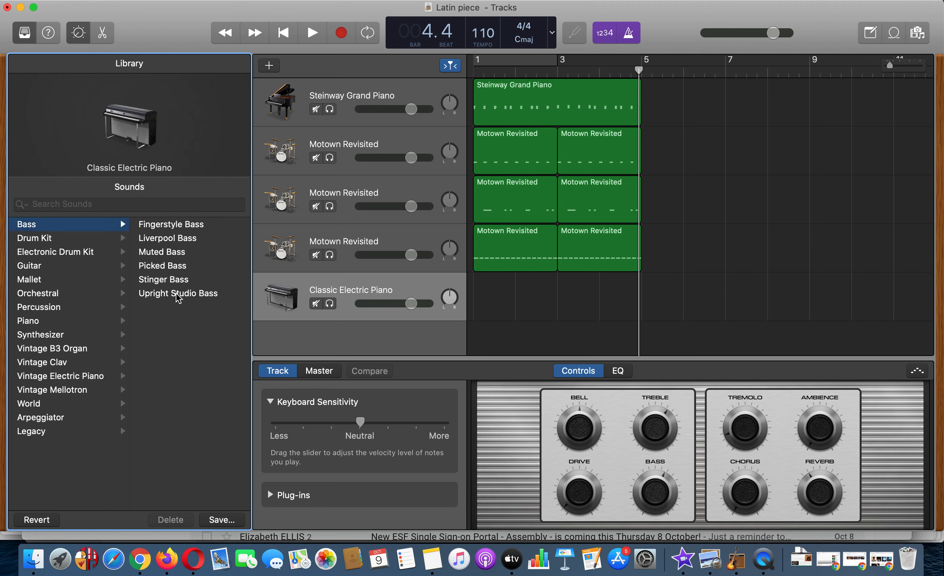
{"action": "left_click", "coordinate": [169, 253]}
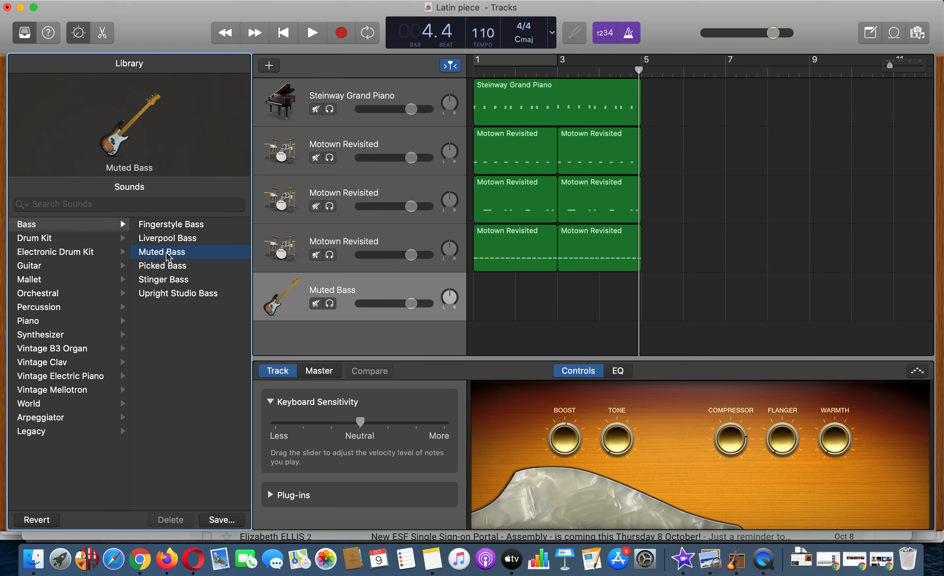
{"action": "left_click", "coordinate": [24, 32]}
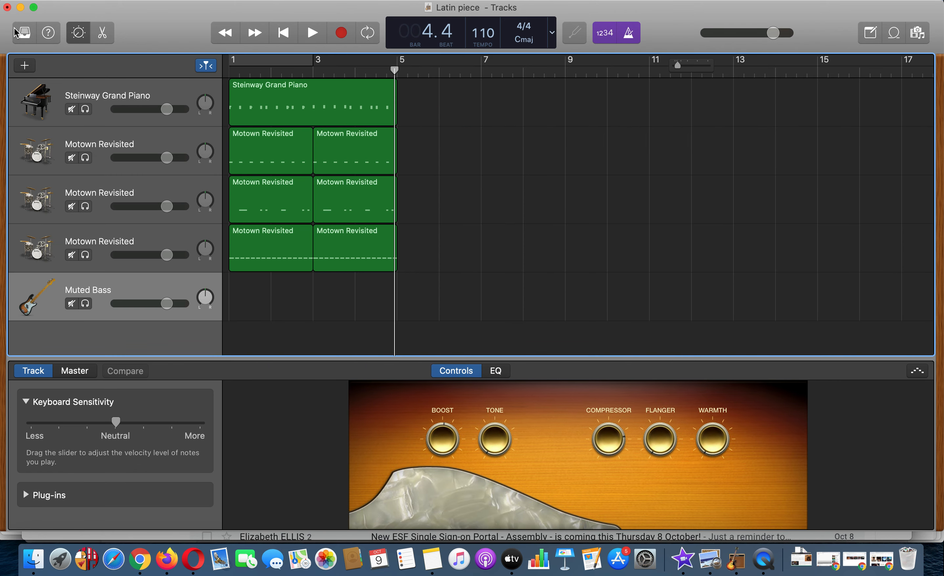
{"action": "left_click", "coordinate": [76, 37]}
- Show Musical Typing for the Steinway Grand Piano track and set its octave to C2
{"action": "left_click", "coordinate": [41, 134]}
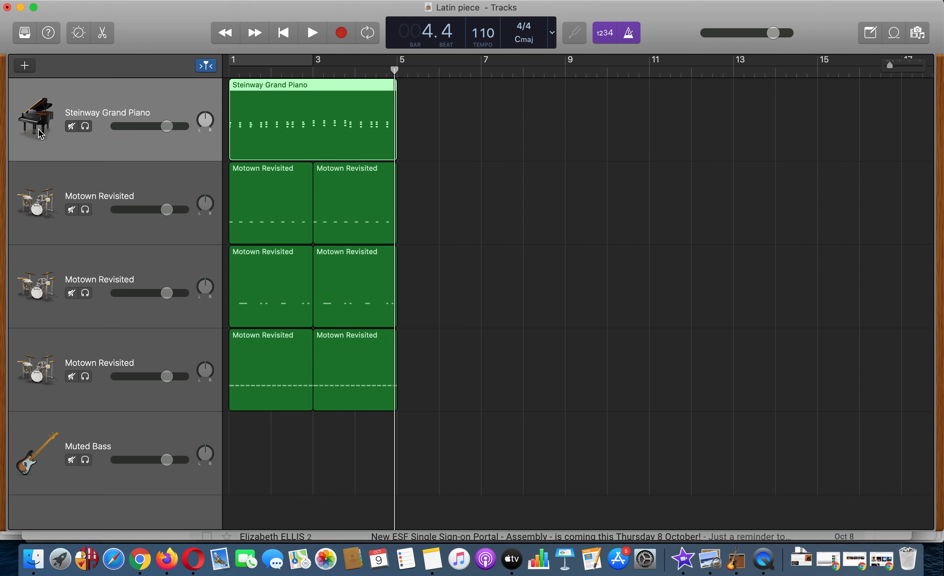
{"action": "key", "text": "super+k"}
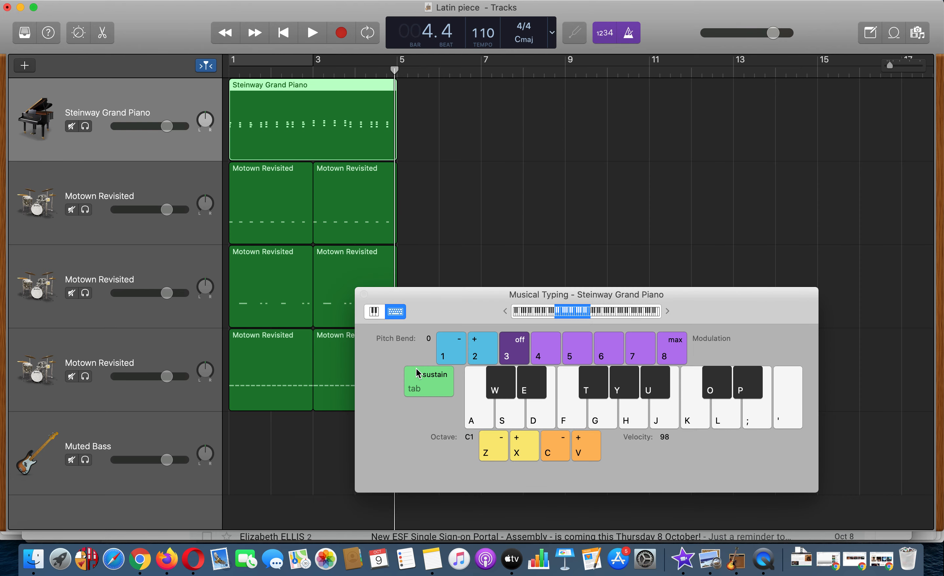
{"action": "key", "text": "x"}
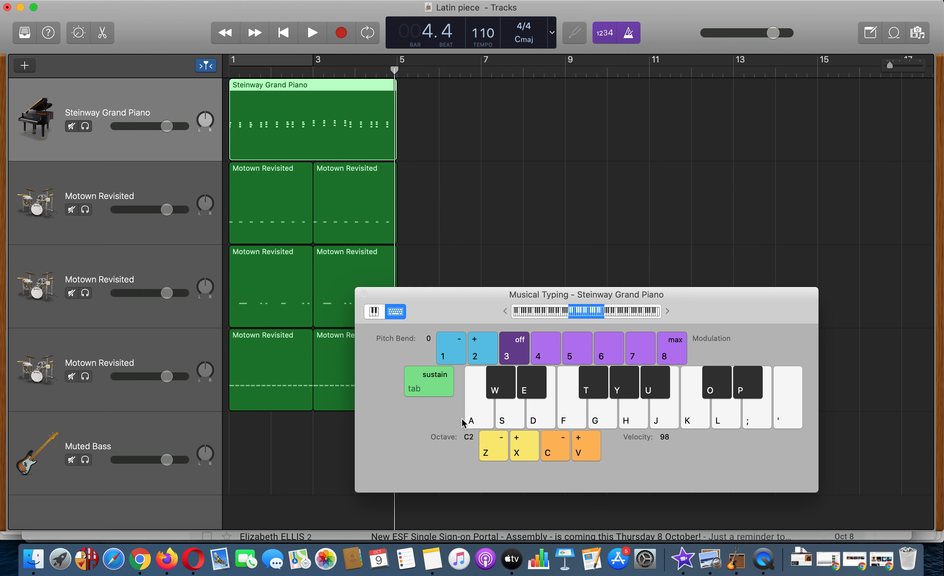
{"action": "key", "text": "x"}
- Audition the chord sequence C, F, G, F, C major on the Steinway Grand Piano track
{"action": "key", "text": "a"}
{"action": "key", "text": "d"}
{"action": "key", "text": "g"}
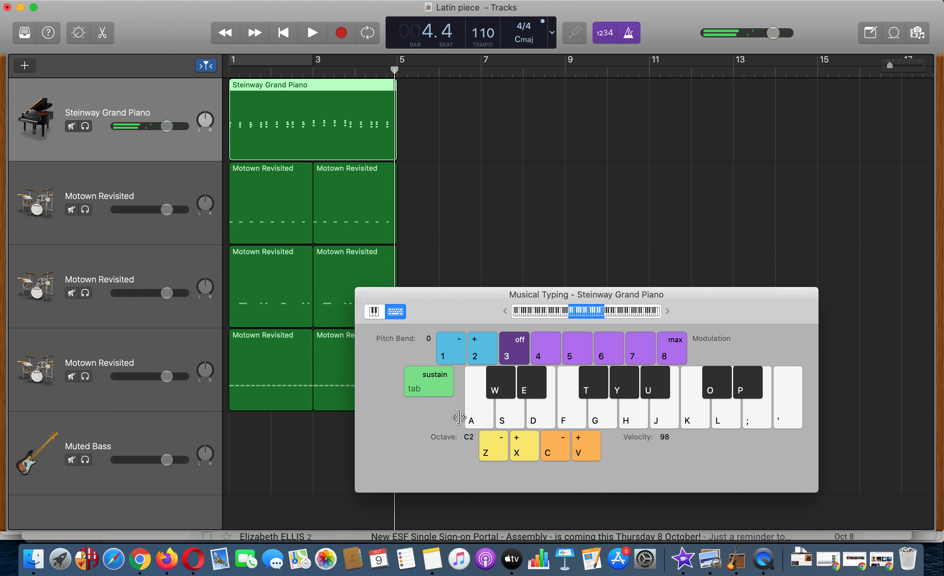
{"action": "key", "text": "f"}
{"action": "key", "text": "h"}
{"action": "key", "text": "k"}
{"action": "key", "text": "g"}
{"action": "key", "text": "j"}
{"action": "key", "text": "l"}
{"action": "key", "text": "f"}
{"action": "key", "text": "h"}
{"action": "key", "text": "k"}
{"action": "key", "text": "a"}
{"action": "key", "text": "d"}
{"action": "key", "text": "g"}
{"action": "key", "text": "a"}
{"action": "key", "text": "d"}
{"action": "key", "text": "g"}
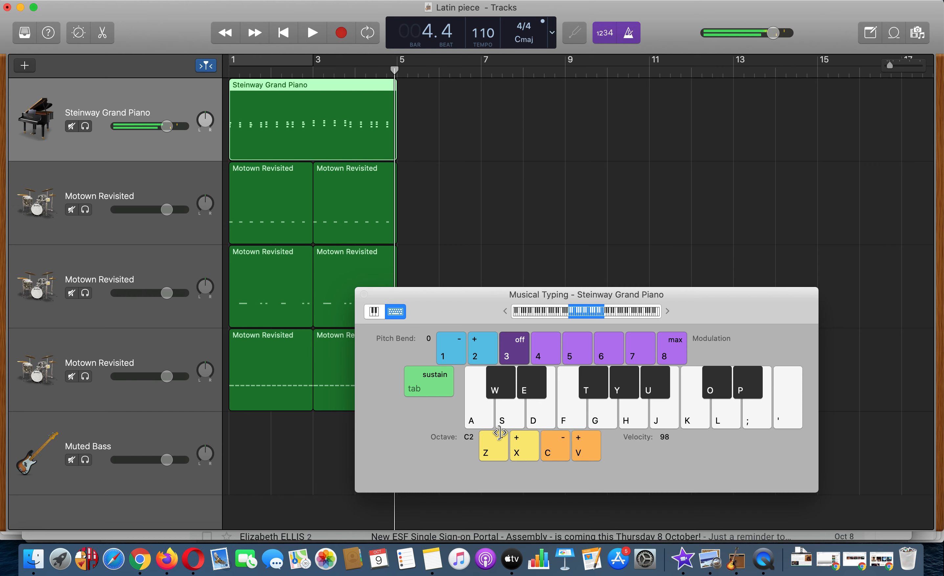
- Play the root notes C, F and G of the chords on the piano, including the full G major chord
{"action": "key", "text": "a"}
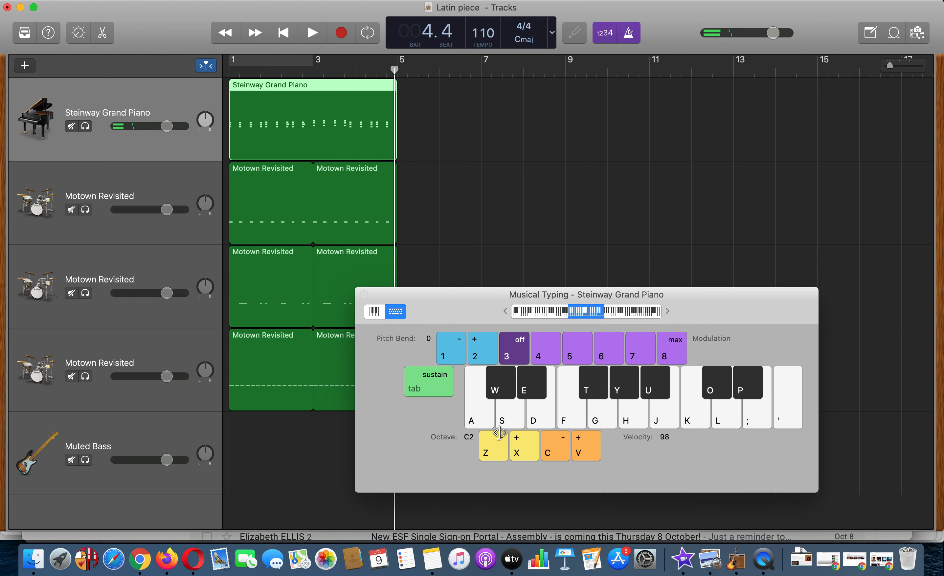
{"action": "key", "text": "f"}
{"action": "key", "text": "k"}
{"action": "key", "text": "f"}
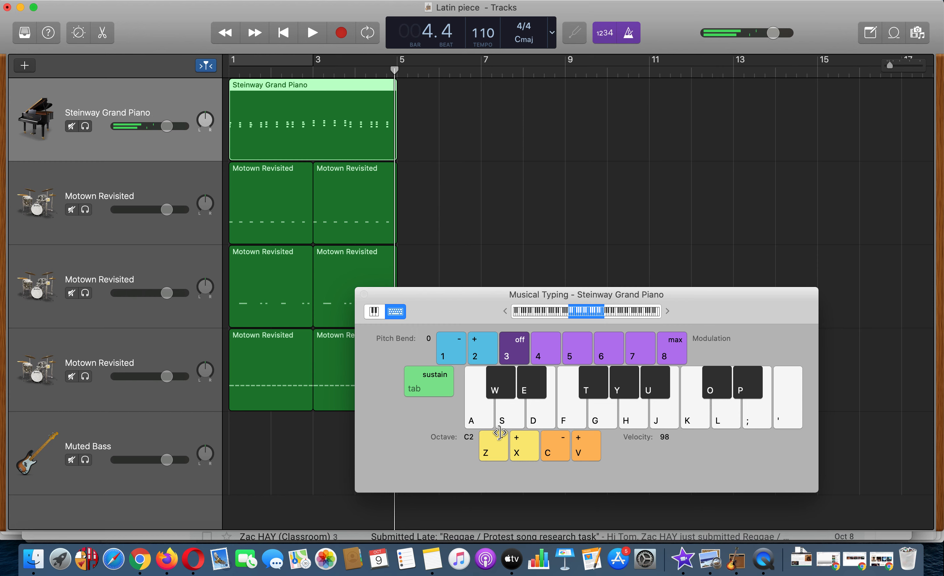
{"action": "key", "text": "g"}
{"action": "key", "text": "j"}
{"action": "key", "text": "l"}
{"action": "key", "text": "g"}
- Select the Muted Bass track and try out the root notes C, F and G on it
{"action": "left_click", "coordinate": [149, 436]}
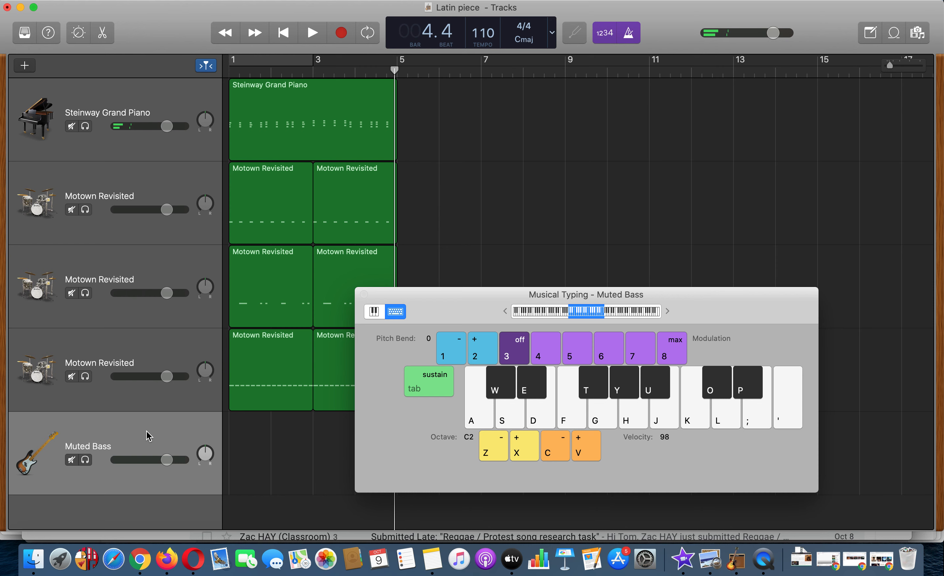
{"action": "key", "text": "a"}
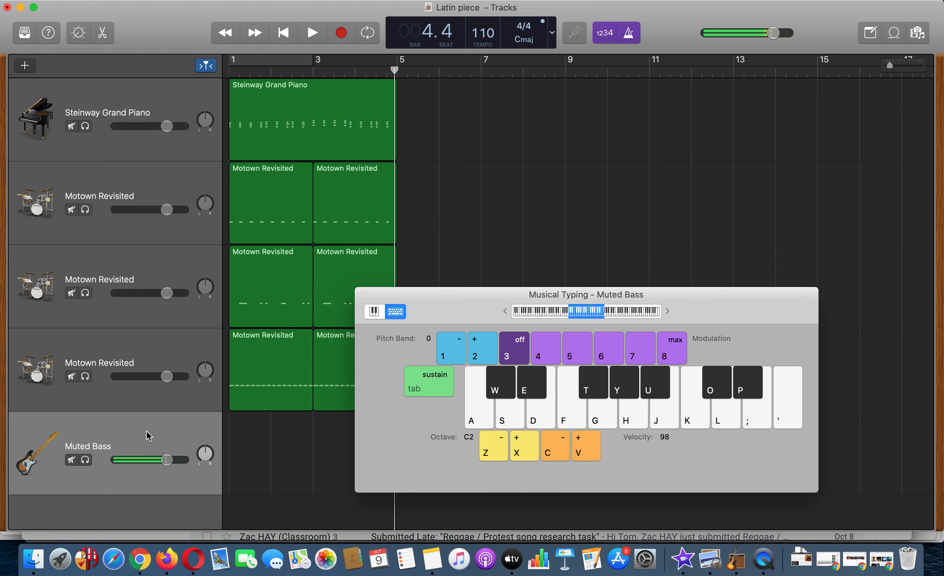
{"action": "key", "text": "f"}
{"action": "key", "text": "g"}
{"action": "key", "text": "g"}
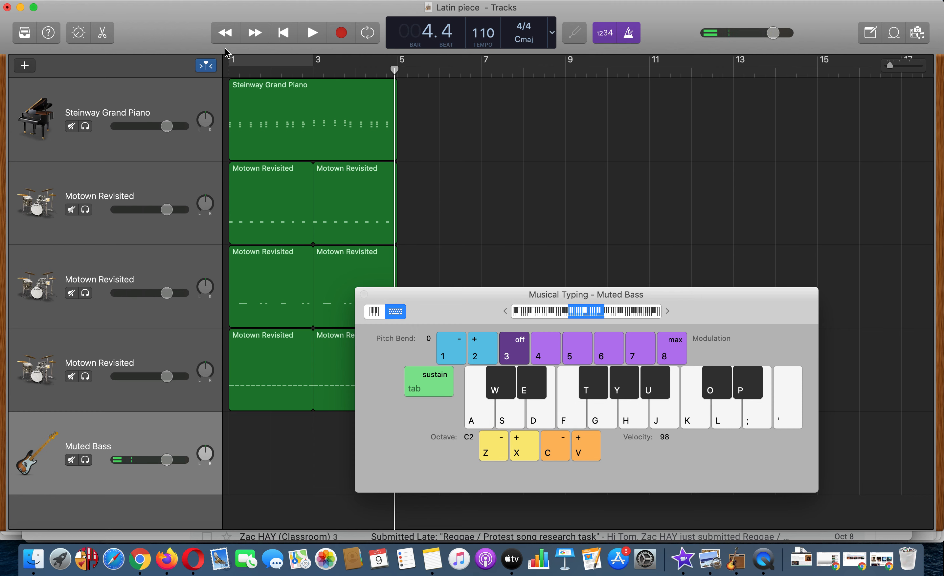
- Set an active cycle range over bars 1 to 4 and move the Musical Typing window clear of the regions
{"action": "left_click_drag", "start_coordinate": [233, 62], "coordinate": [392, 64]}
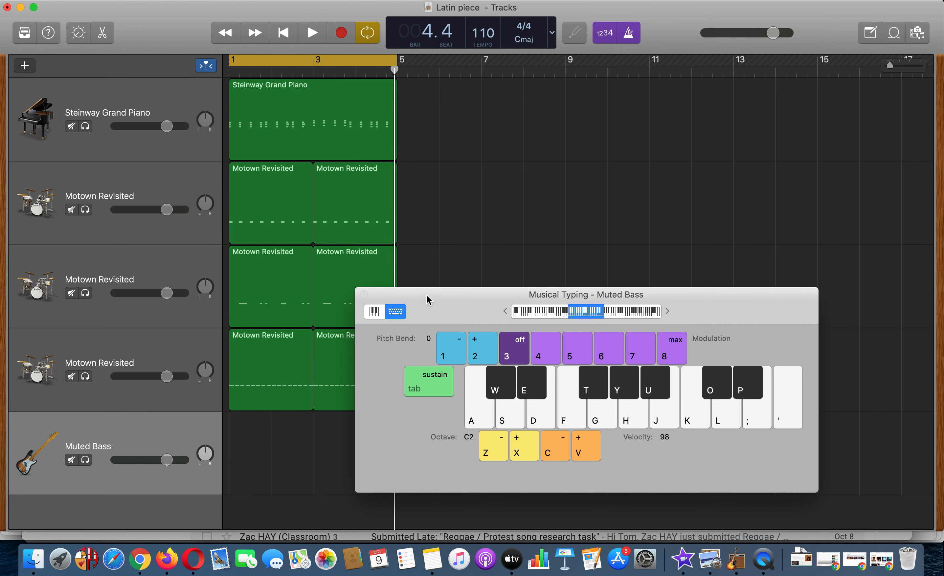
{"action": "left_click_drag", "start_coordinate": [429, 300], "coordinate": [495, 270]}
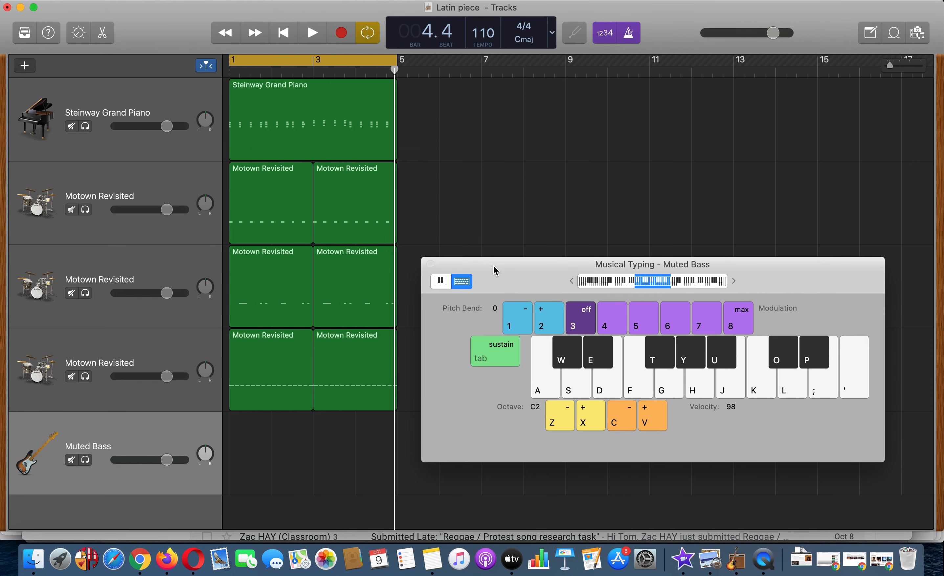
{"action": "key", "text": "a"}
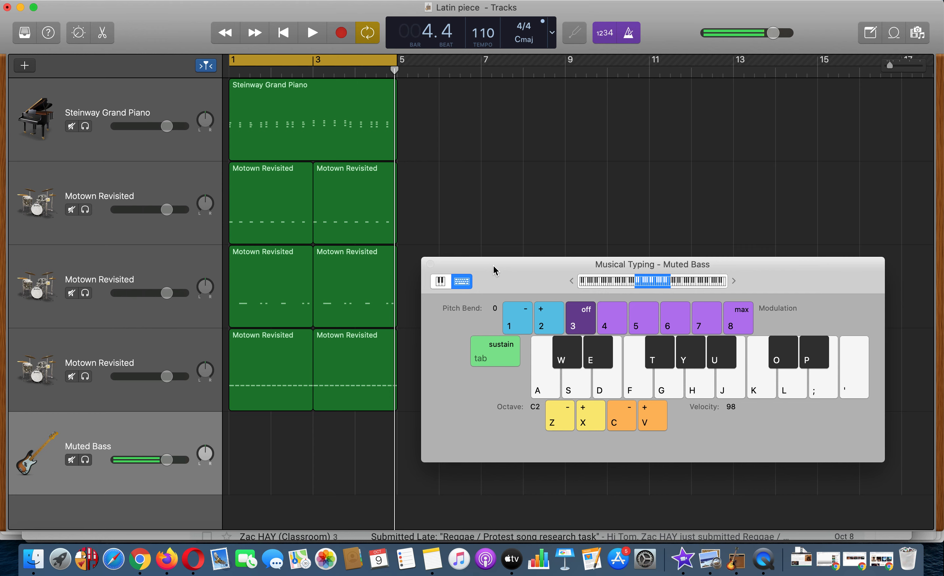
{"action": "left_click", "coordinate": [291, 64]}
{"action": "left_click", "coordinate": [276, 62]}
{"action": "left_click", "coordinate": [275, 61]}
{"action": "left_click", "coordinate": [275, 61]}
{"action": "left_click", "coordinate": [368, 33]}
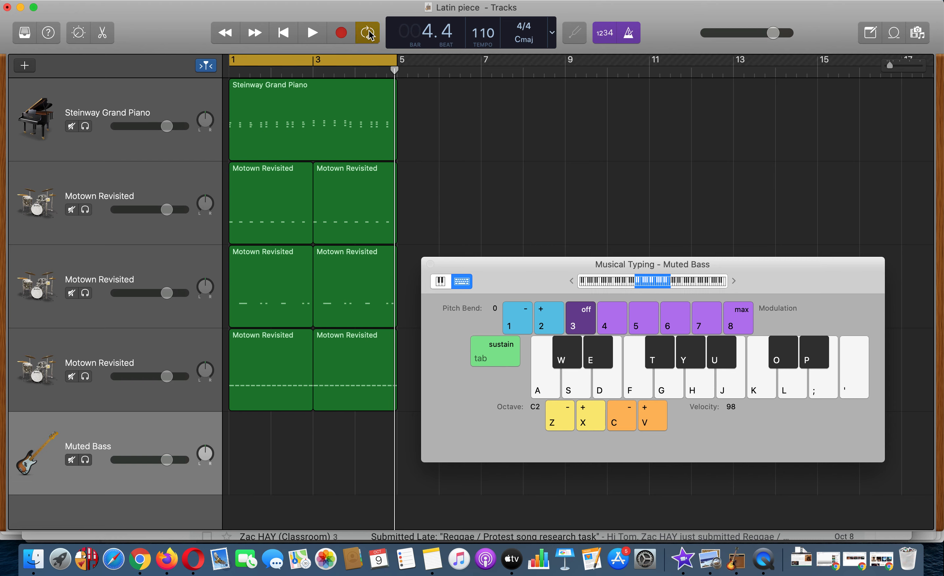
{"action": "left_click", "coordinate": [369, 34]}
- Rehearse the bass line of repeated C, F, G and F notes over looped playback of bars 1 to 4
{"action": "key", "text": "a"}
{"action": "key", "text": "a"}
{"action": "key", "text": "a"}
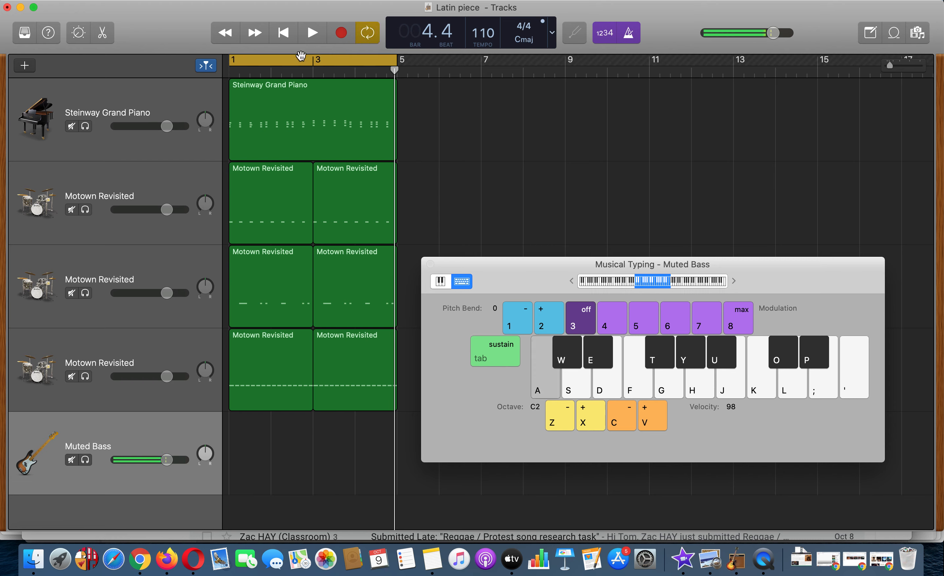
{"action": "key", "text": "space"}
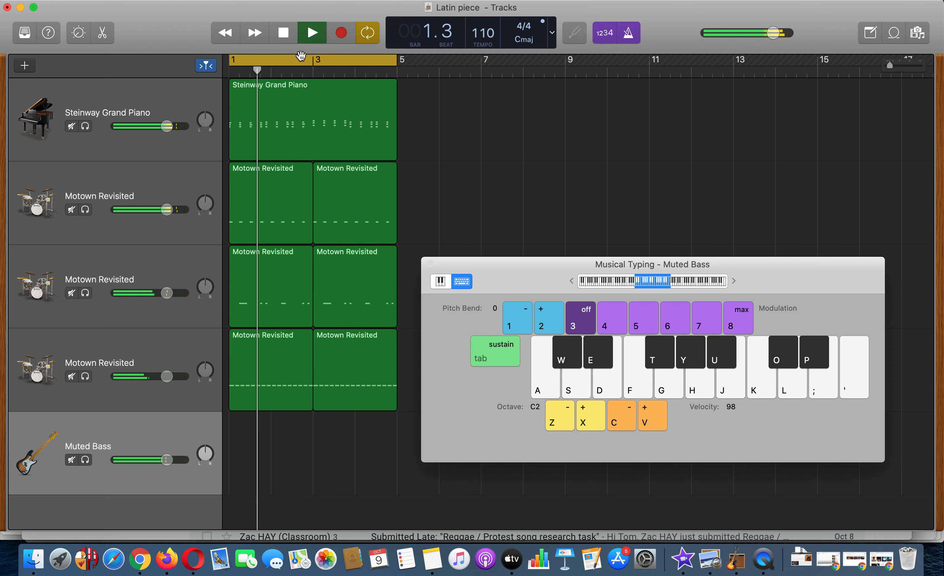
{"action": "key", "text": "f"}
{"action": "key", "text": "f"}
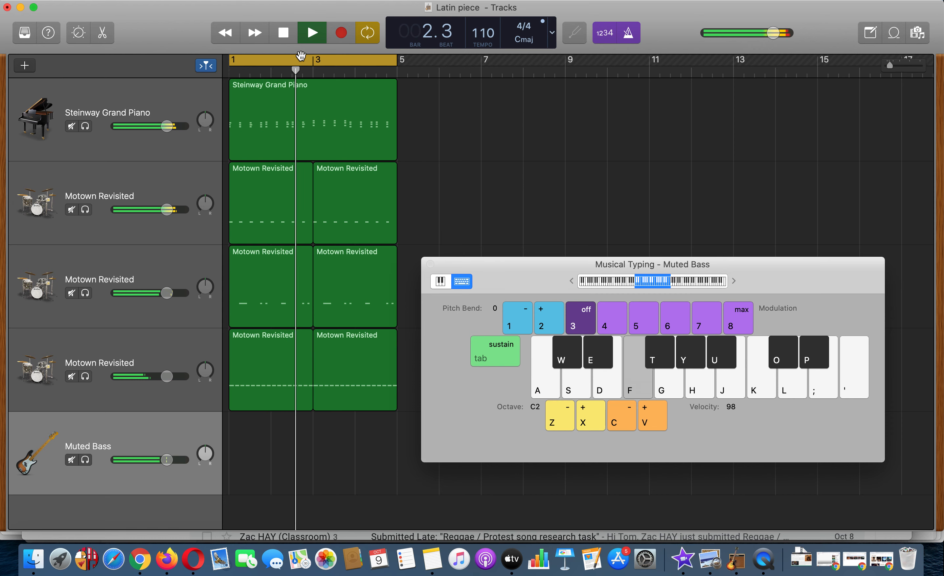
{"action": "key", "text": "g"}
{"action": "key", "text": "g"}
{"action": "key", "text": "g"}
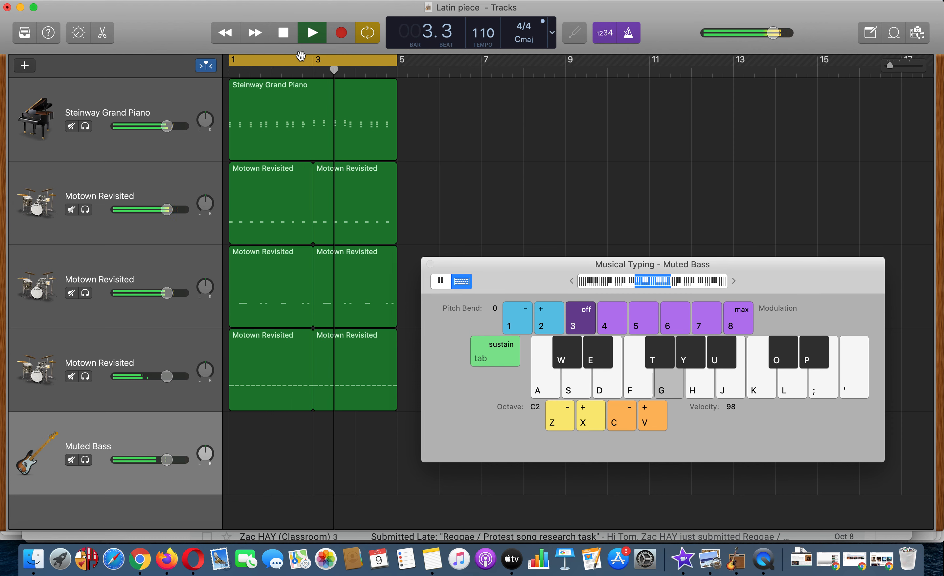
{"action": "key", "text": "f"}
{"action": "key", "text": "f"}
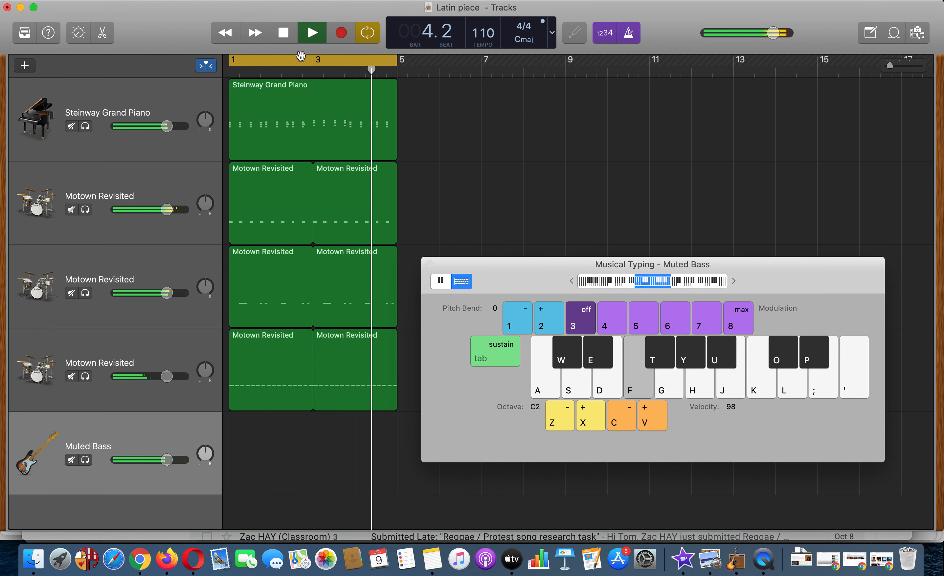
{"action": "key", "text": "f"}
{"action": "key", "text": "a"}
{"action": "key", "text": "a"}
{"action": "key", "text": "a"}
{"action": "key", "text": "f"}
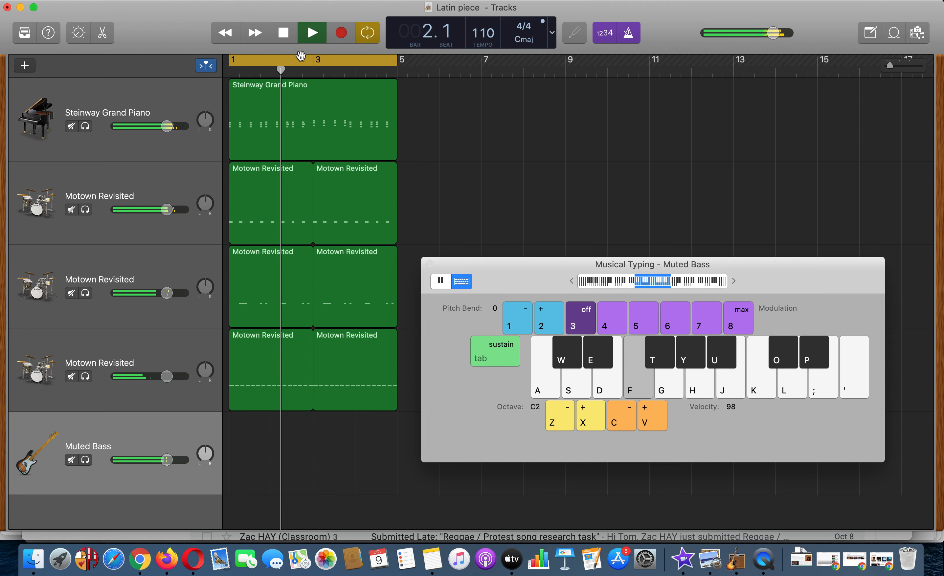
{"action": "key", "text": "f"}
{"action": "key", "text": "f"}
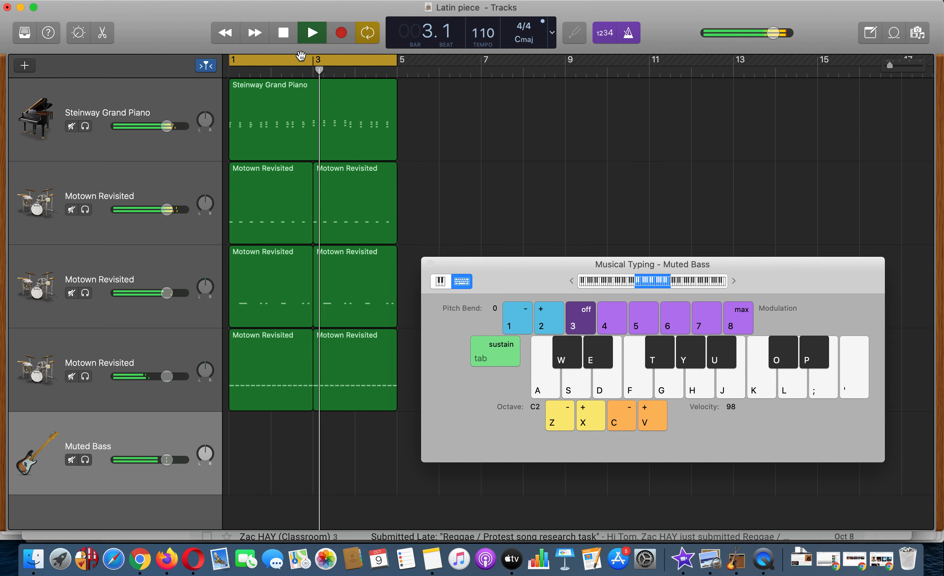
{"action": "key", "text": "g"}
{"action": "key", "text": "g"}
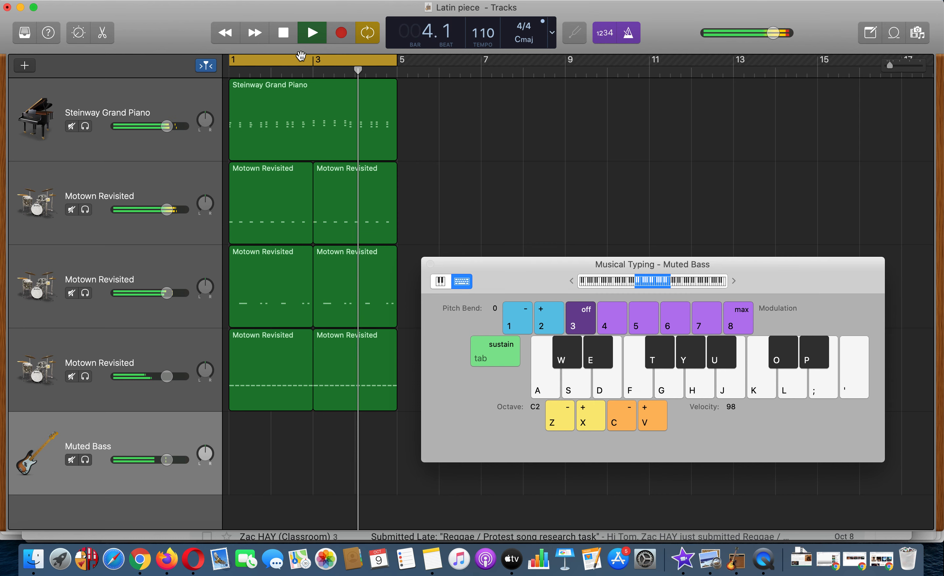
{"action": "key", "text": "f"}
{"action": "key", "text": "f"}
{"action": "key", "text": "space"}
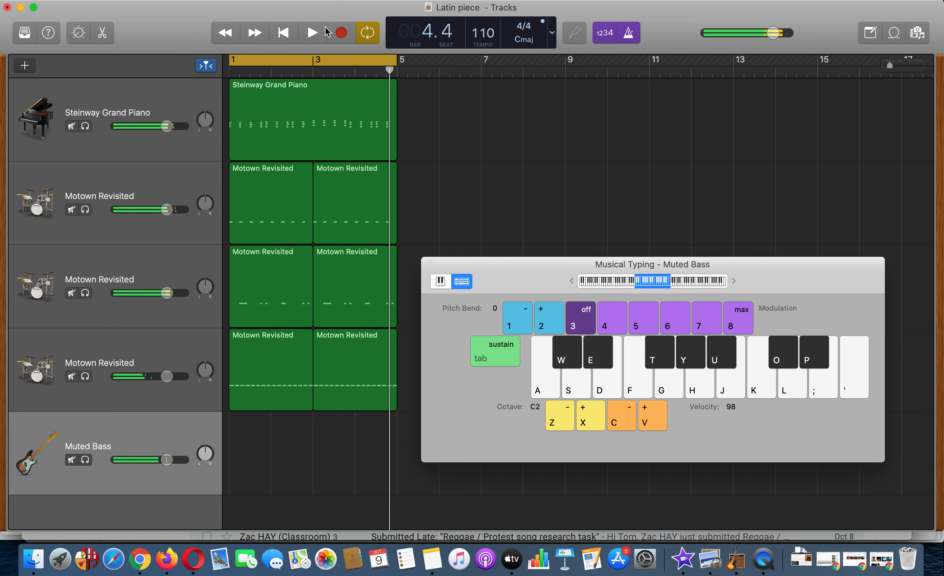
- Turn off the cycle range and record repeated C, F, G and F notes over bars 1 to 4 on the Muted Bass track
{"action": "left_click", "coordinate": [342, 35]}
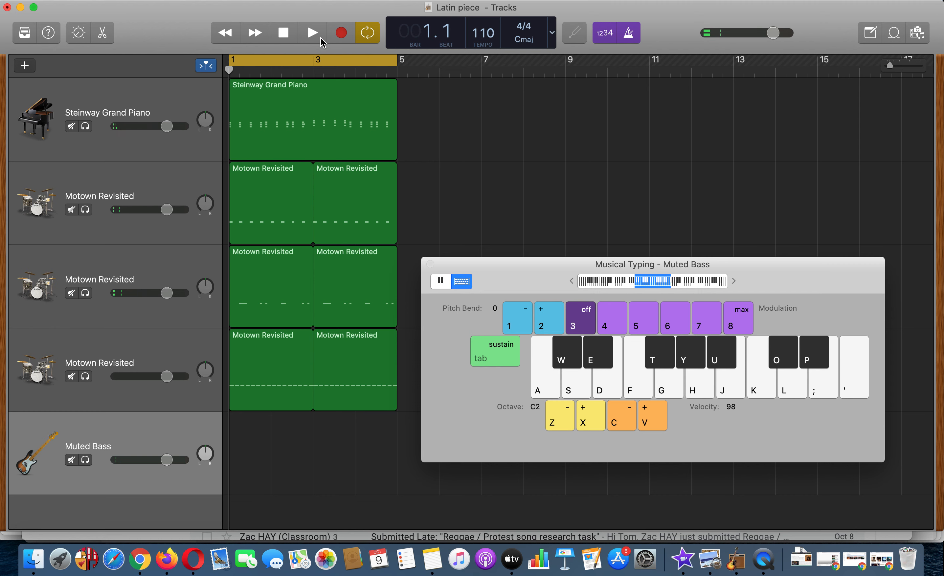
{"action": "left_click", "coordinate": [305, 58]}
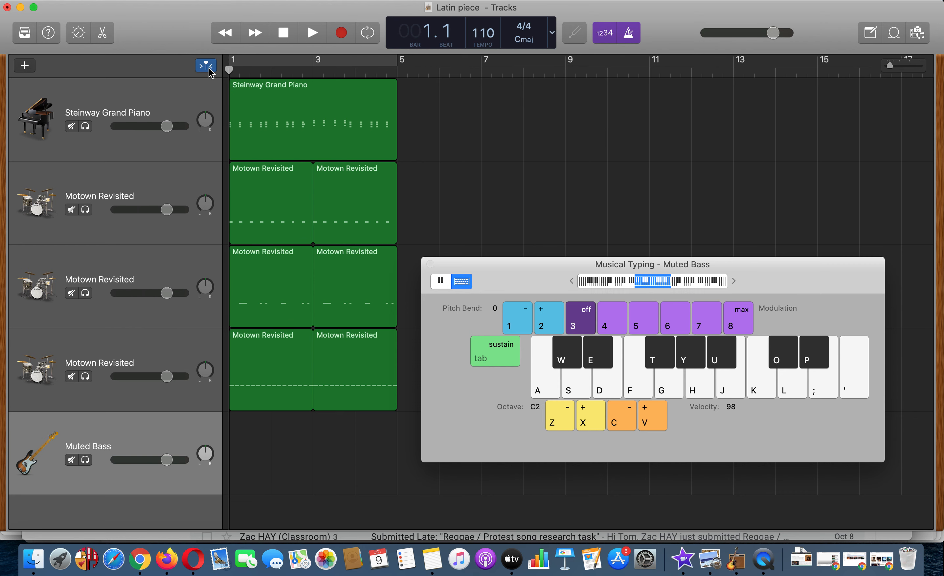
{"action": "left_click", "coordinate": [340, 36]}
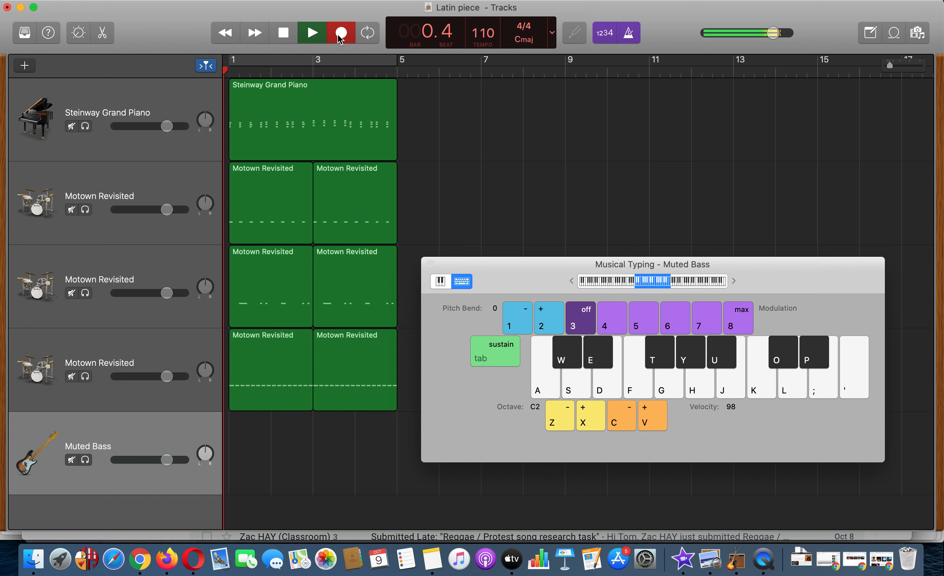
{"action": "key", "text": "a"}
{"action": "key", "text": "f"}
{"action": "key", "text": "f"}
{"action": "key", "text": "f"}
{"action": "key", "text": "f"}
{"action": "key", "text": "f"}
{"action": "key", "text": "f"}
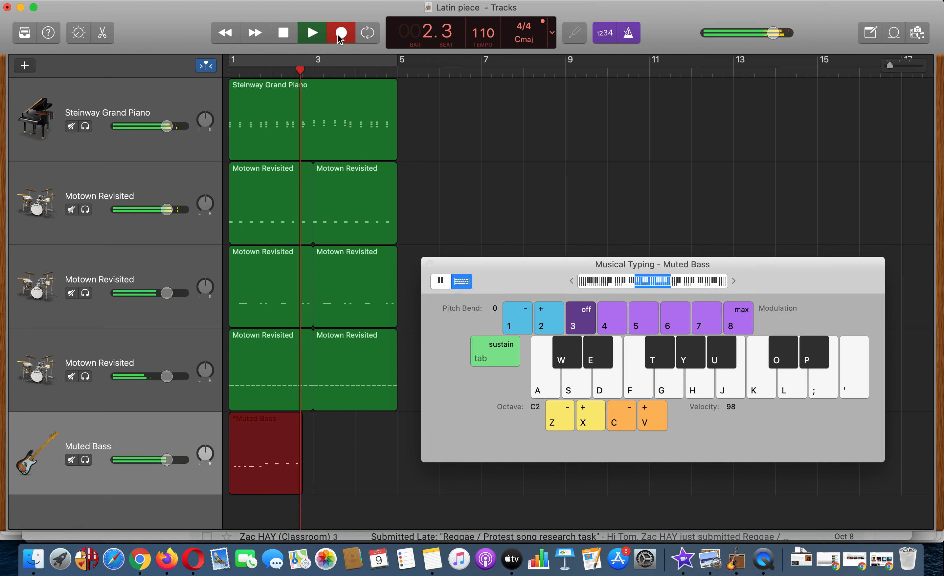
{"action": "key", "text": "g"}
{"action": "key", "text": "g"}
{"action": "key", "text": "g"}
{"action": "key", "text": "g"}
{"action": "key", "text": "g"}
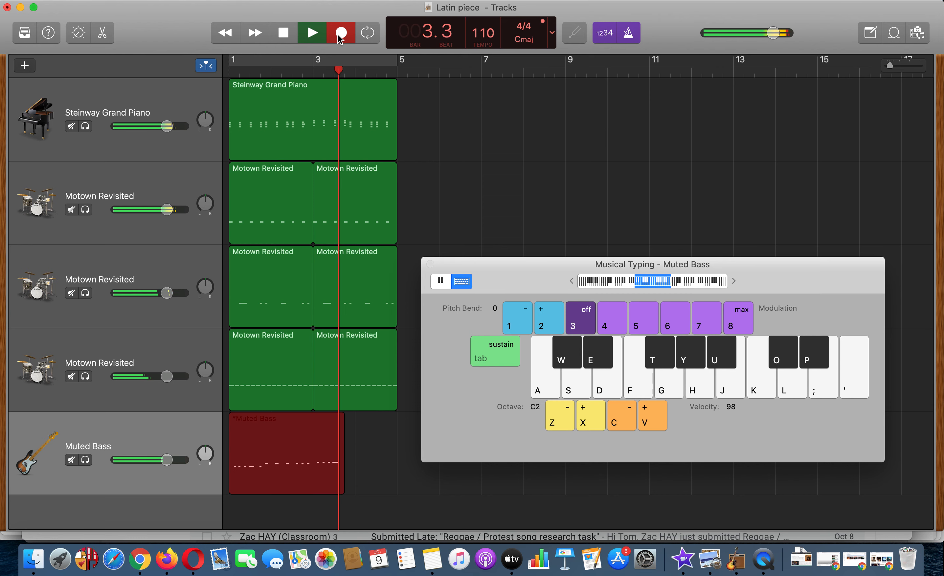
{"action": "key", "text": "f"}
{"action": "key", "text": "f"}
{"action": "key", "text": "f"}
{"action": "key", "text": "f"}
{"action": "key", "text": "f"}
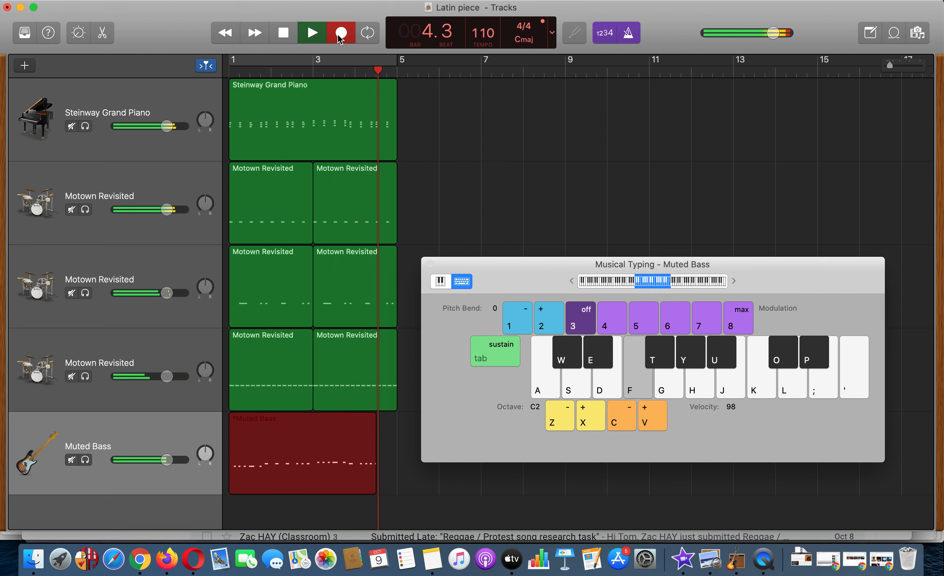
{"action": "key", "text": "space"}
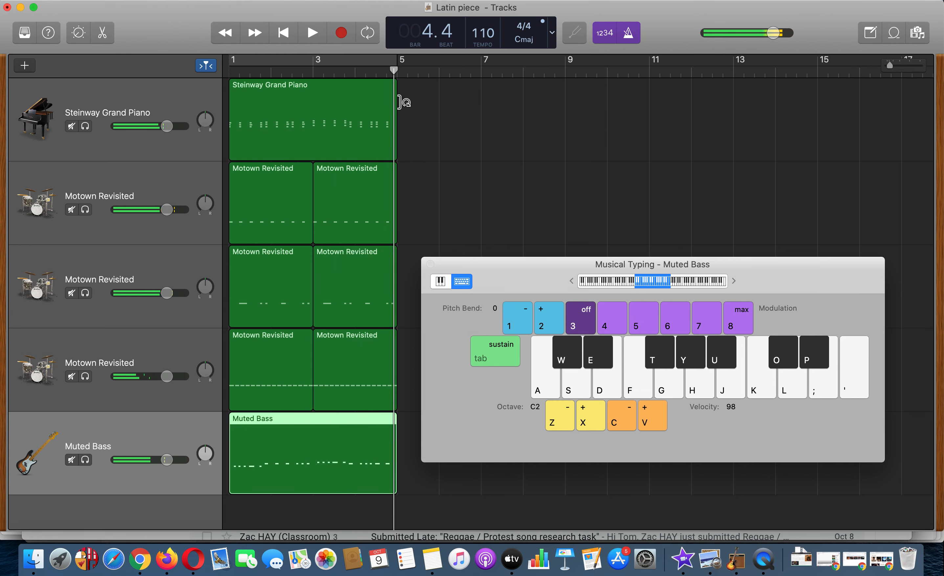
- Close Musical Typing and open the recorded Muted Bass region in the Piano Roll editor
{"action": "left_click", "coordinate": [431, 264]}
{"action": "double_click", "coordinate": [318, 435]}
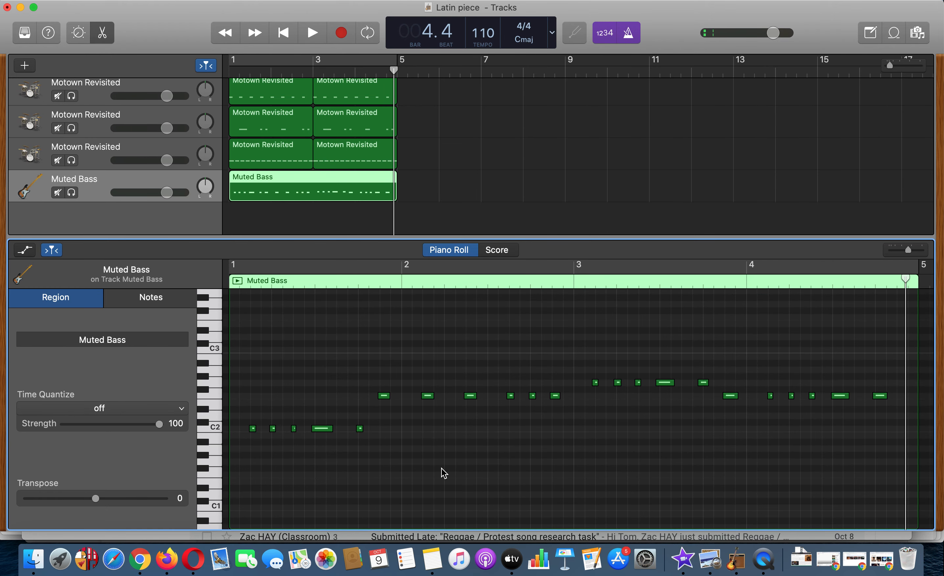
{"action": "scroll", "coordinate": [303, 206], "scroll_direction": "up", "scroll_amount": 2}
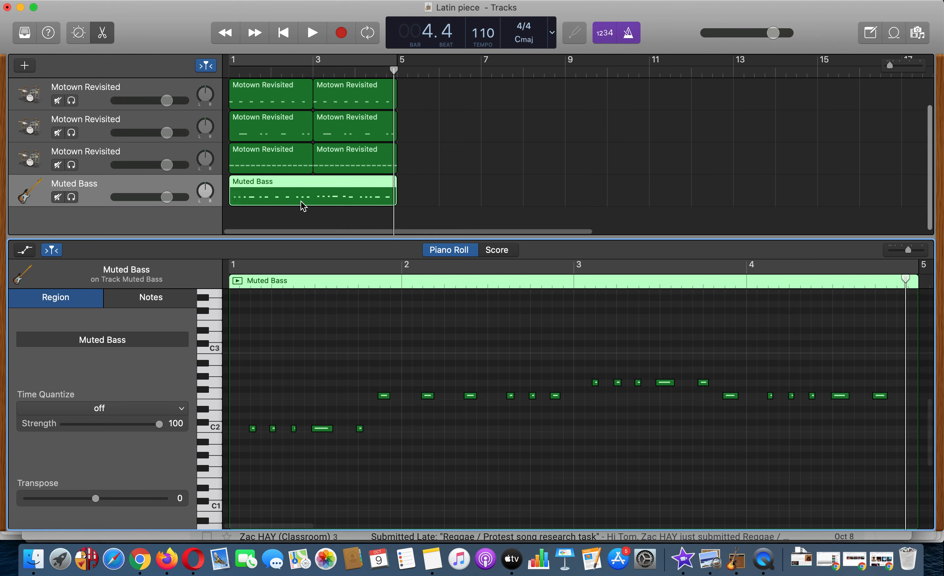
- Quantize the recorded Muted Bass region's timing to 1/16 Note
{"action": "scroll", "coordinate": [302, 202], "scroll_direction": "down", "scroll_amount": 1}
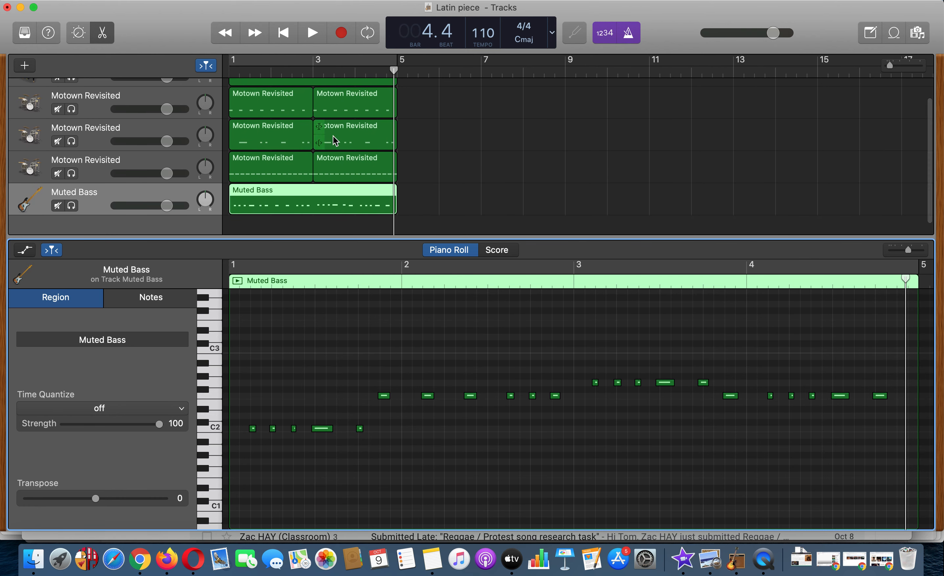
{"action": "left_click", "coordinate": [122, 409]}
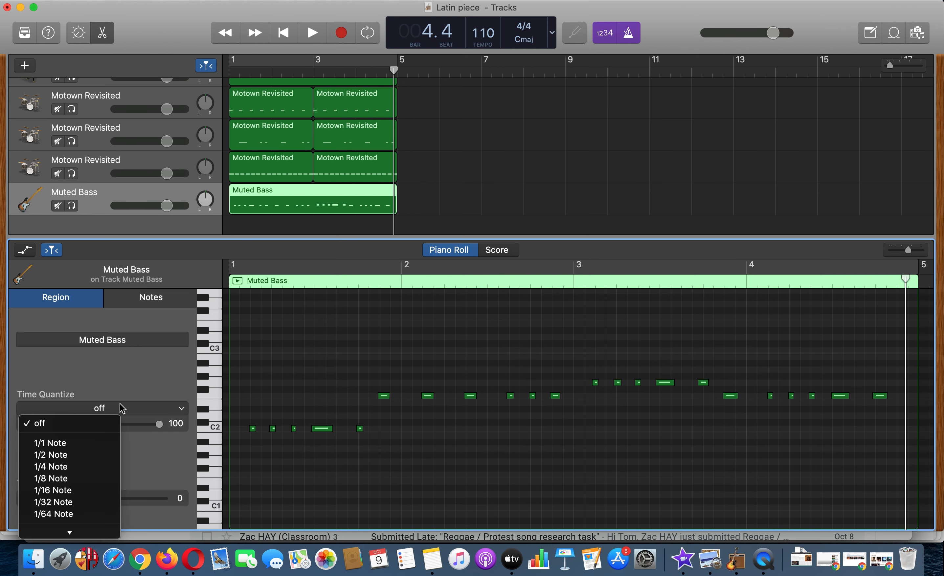
{"action": "left_click", "coordinate": [67, 491]}
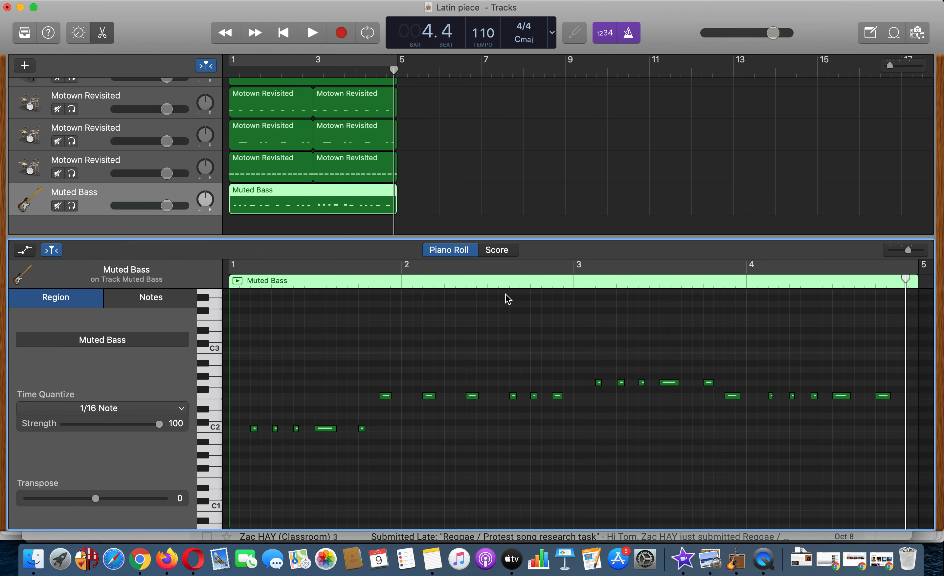
- Turn on the cycle range over bars 1 to 4, solo the Muted Bass track and play it back
{"action": "left_click", "coordinate": [246, 58]}
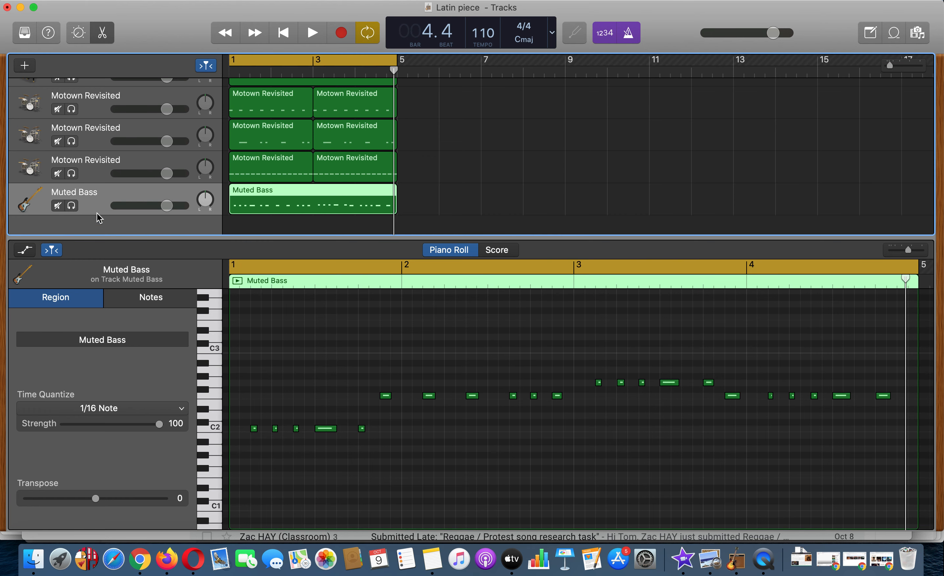
{"action": "left_click", "coordinate": [71, 206]}
{"action": "key", "text": "space"}
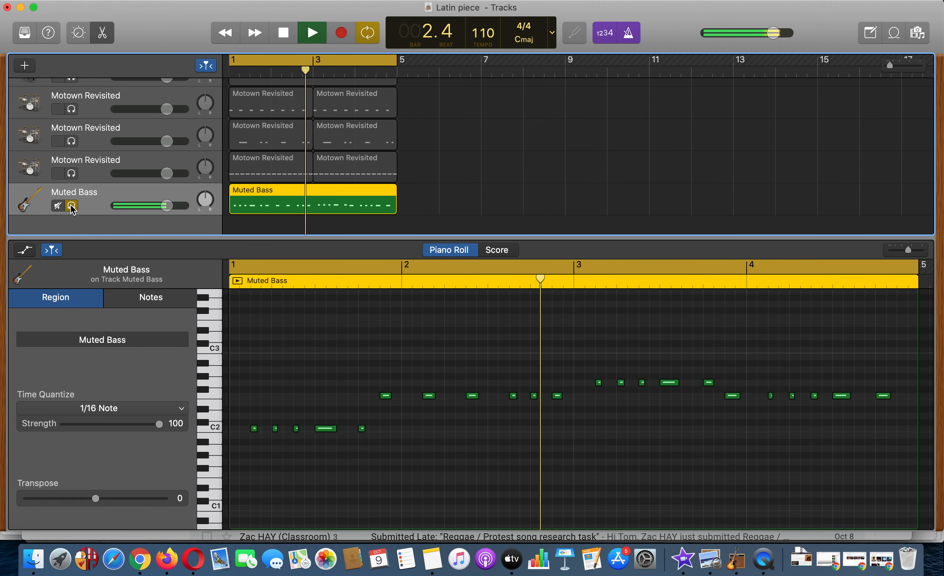
- Add the Steinway Grand Piano and the three Motown Revisited tracks to the solo during playback, then stop after listening
{"action": "scroll", "coordinate": [71, 206], "scroll_direction": "up", "scroll_amount": 1}
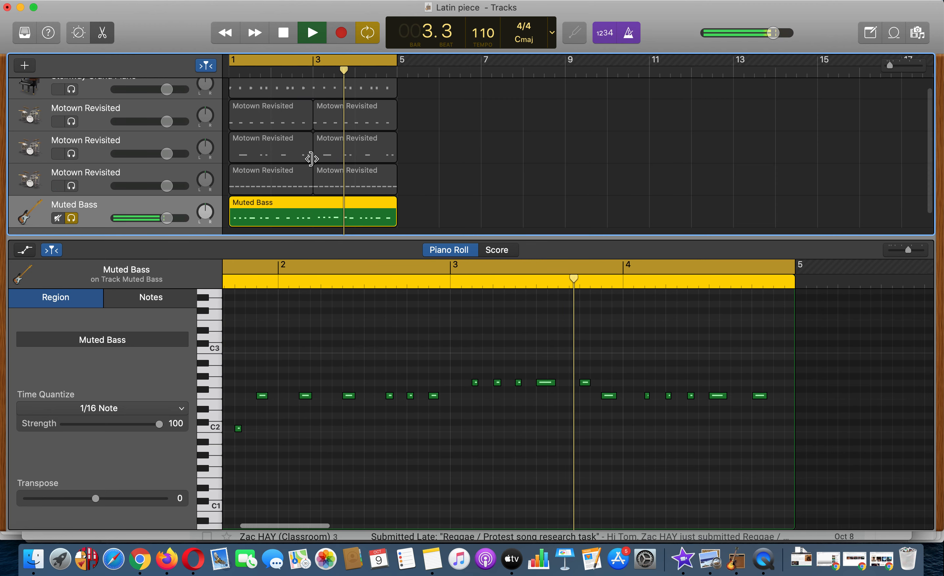
{"action": "scroll", "coordinate": [312, 158], "scroll_direction": "up", "scroll_amount": 1}
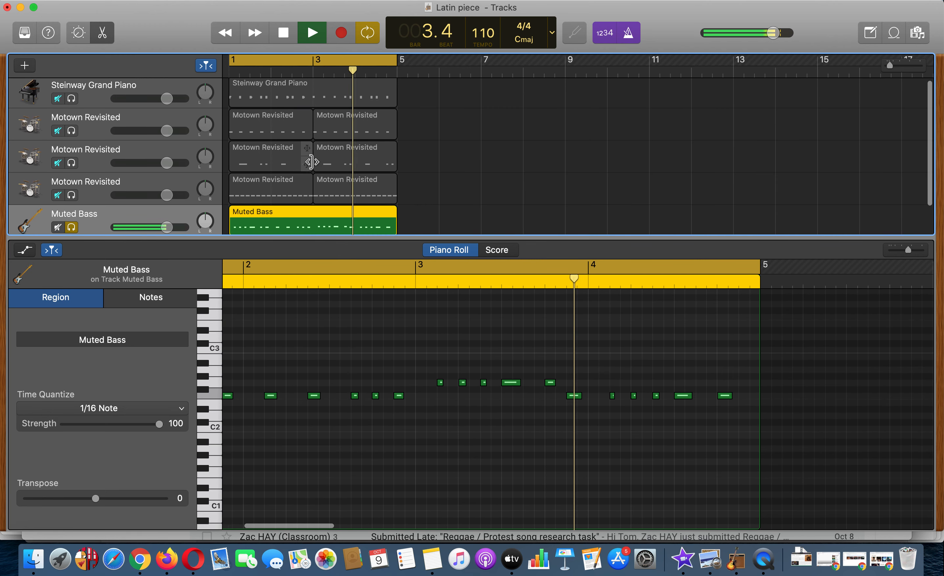
{"action": "left_click", "coordinate": [71, 101]}
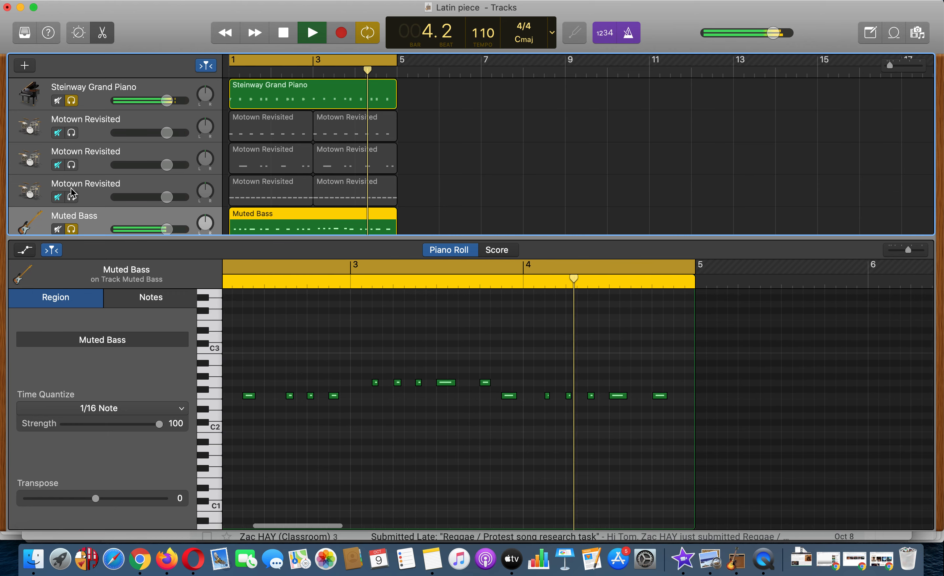
{"action": "left_click_drag", "start_coordinate": [73, 196], "coordinate": [79, 114]}
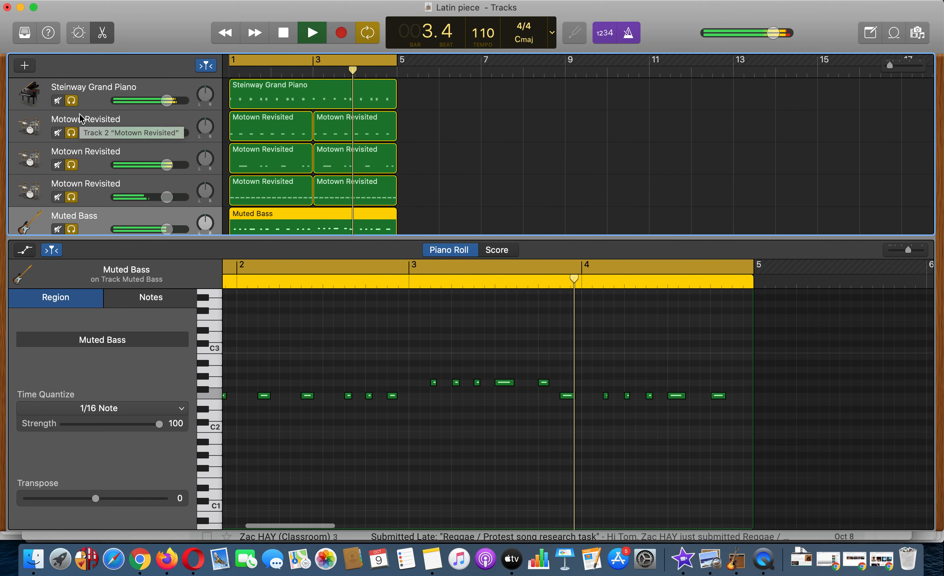
{"action": "key", "text": "space"}
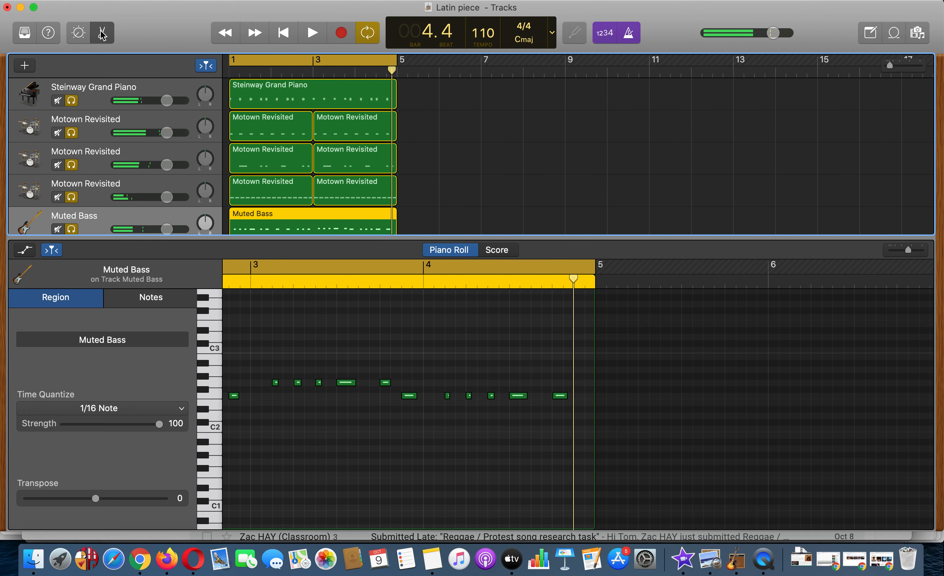
- Close the Piano Roll editor, turn off solo on all five tracks and deselect the Muted Bass region
{"action": "scroll", "coordinate": [319, 438], "scroll_direction": "left", "scroll_amount": 3}
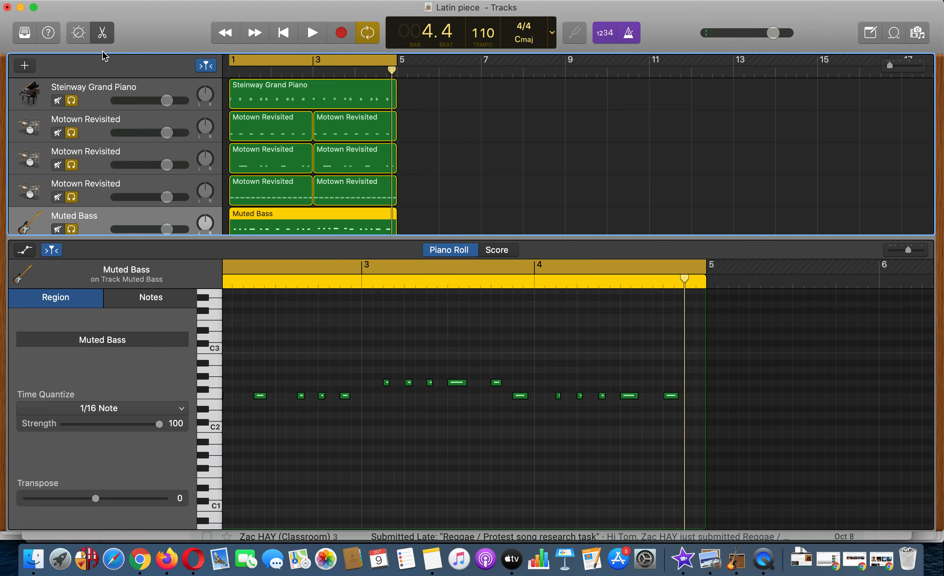
{"action": "left_click", "coordinate": [102, 33]}
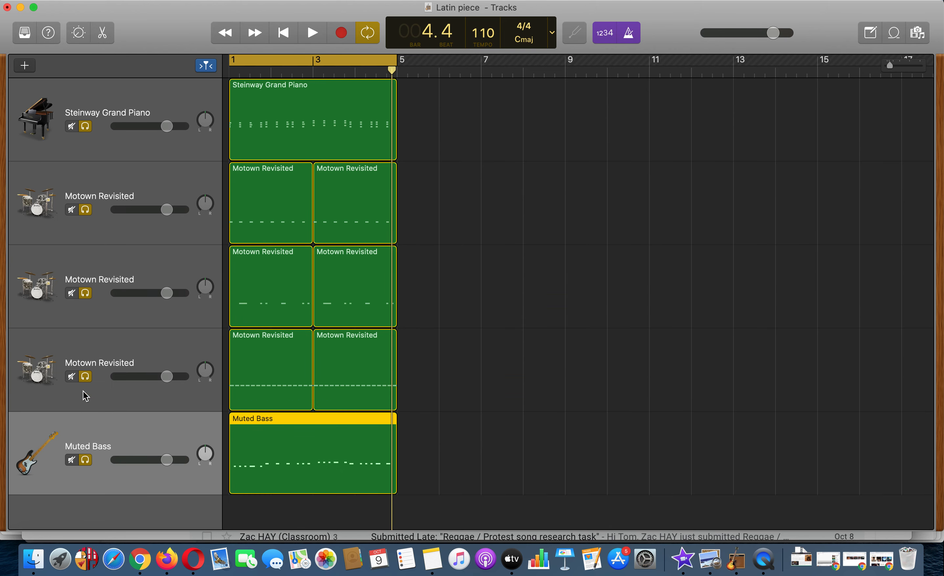
{"action": "left_click_drag", "start_coordinate": [86, 462], "coordinate": [83, 133]}
{"action": "left_click", "coordinate": [469, 251]}
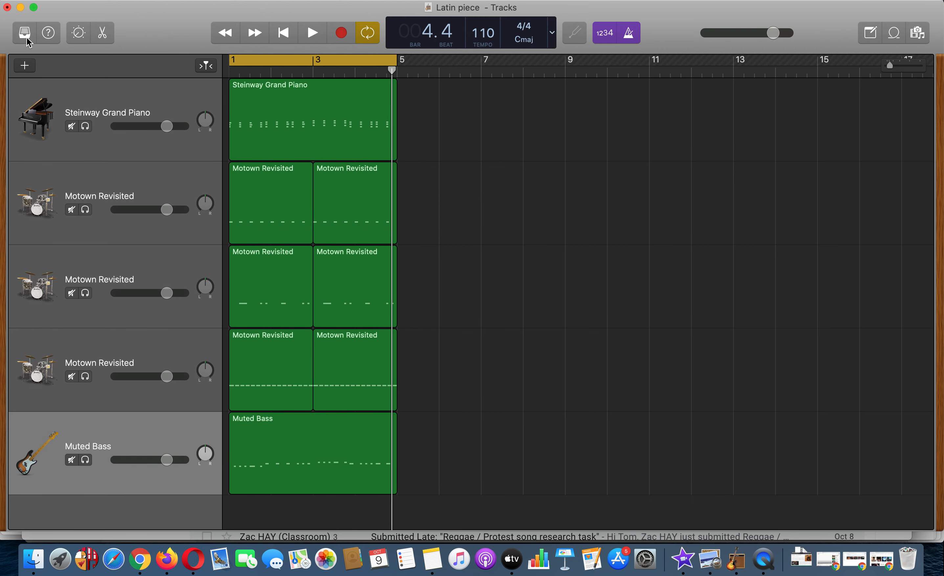
{"action": "scroll", "coordinate": [514, 278], "scroll_direction": "left", "scroll_amount": 2}
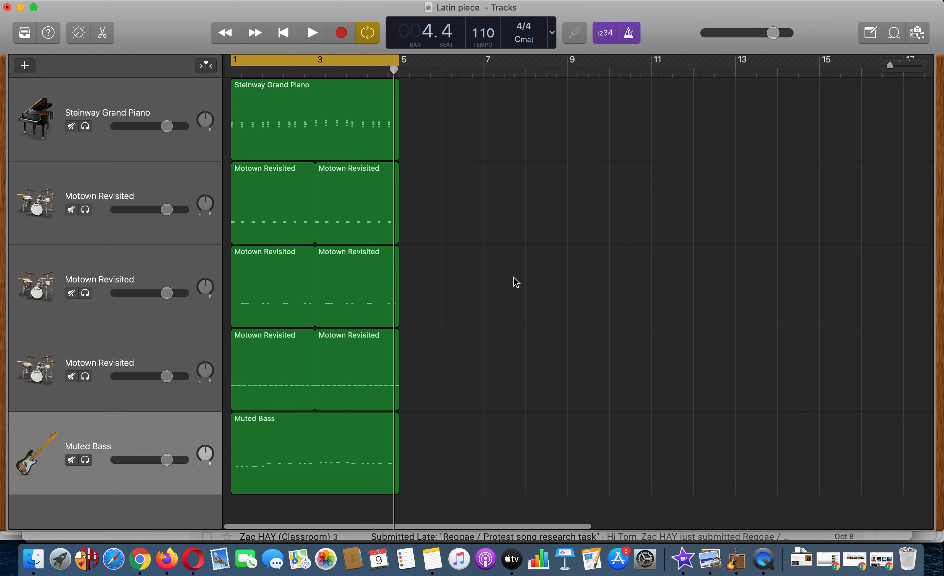